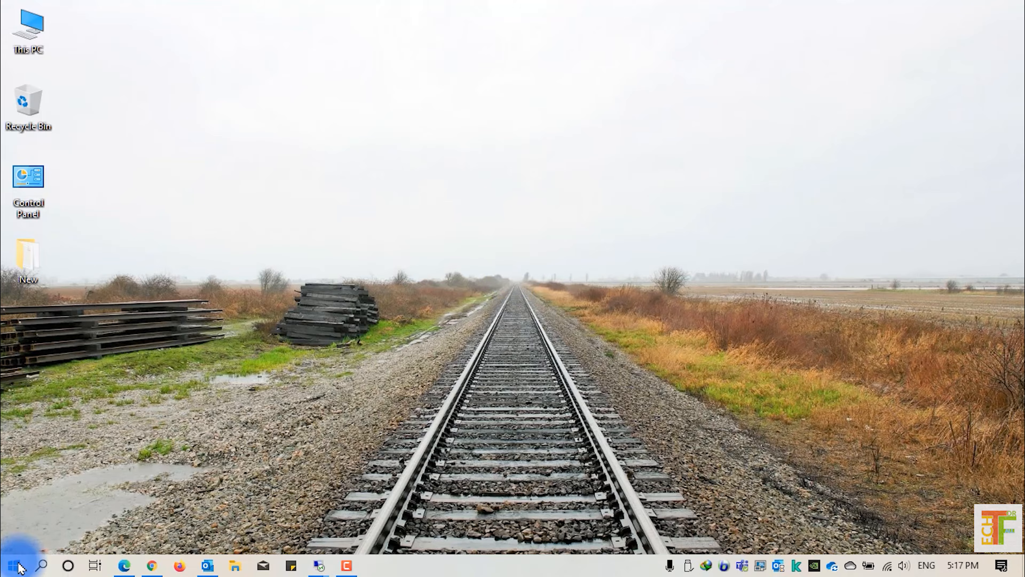
Open Disk Management and maximize its window
{"action": "right_click", "coordinate": [19, 565]}
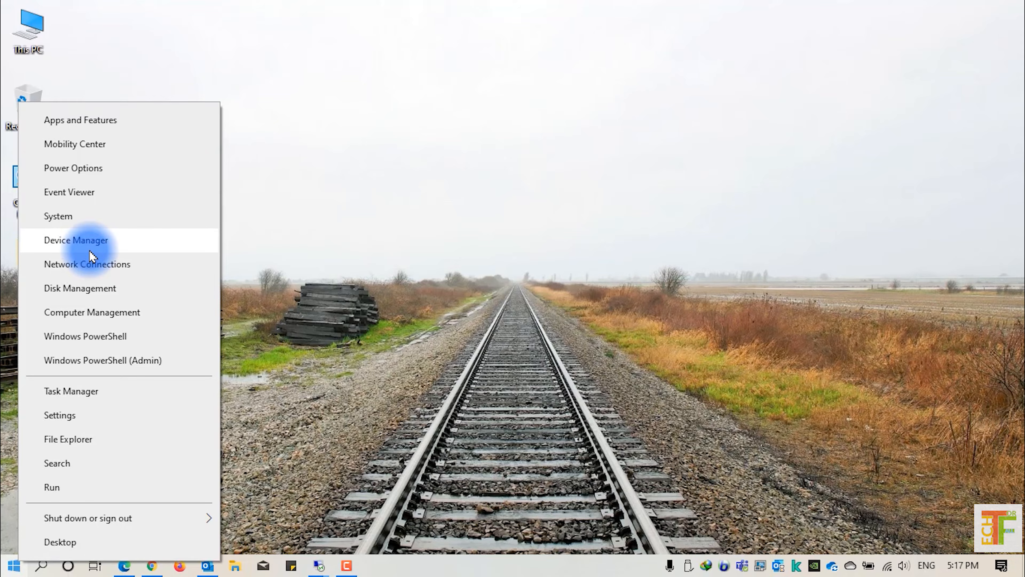
{"action": "left_click", "coordinate": [96, 288]}
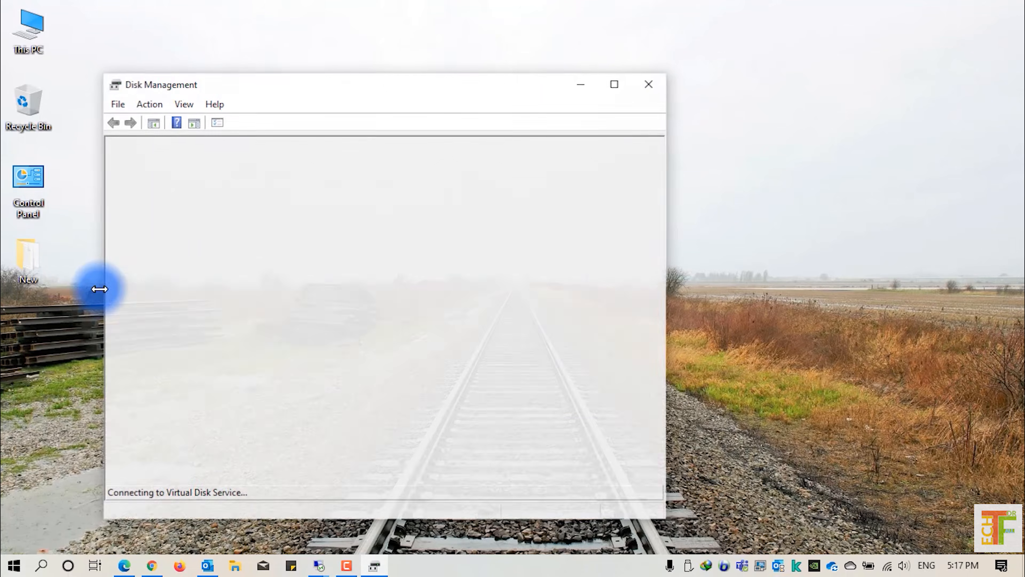
{"action": "left_click", "coordinate": [614, 85]}
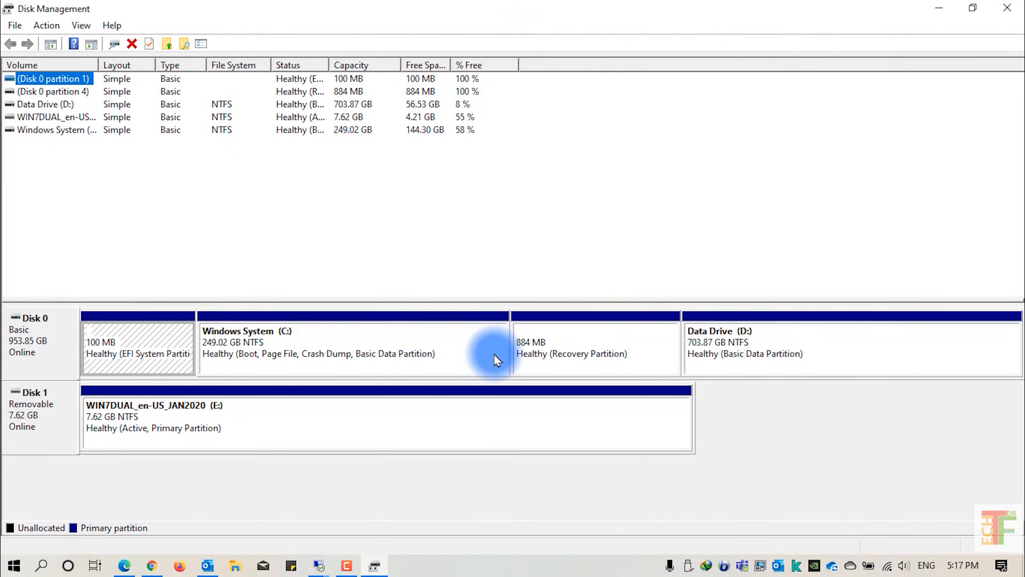
Check the partition style of removable Disk 1 in its volume properties, and close Disk Management
{"action": "left_click", "coordinate": [22, 352]}
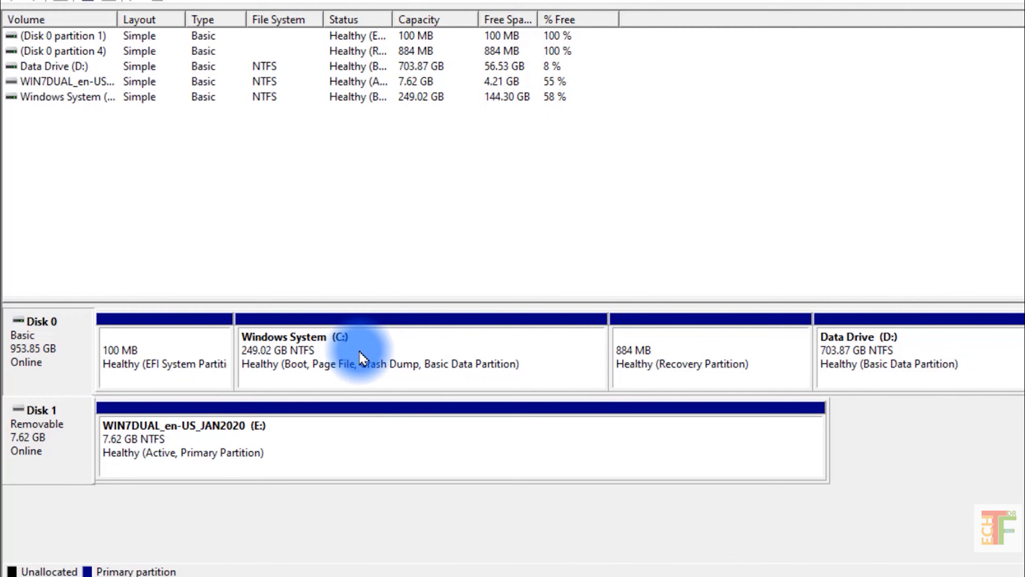
{"action": "right_click", "coordinate": [44, 453]}
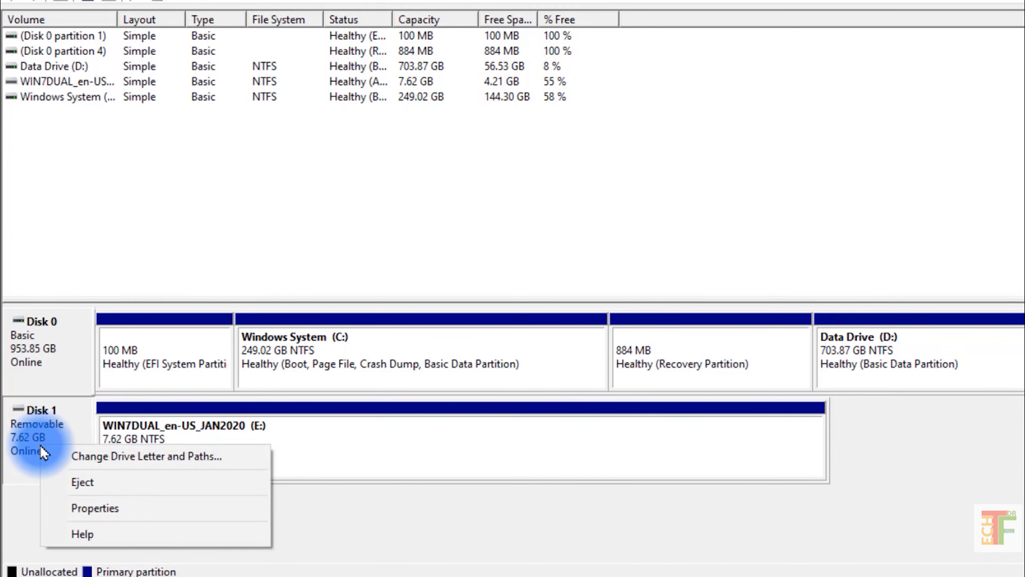
{"action": "left_click", "coordinate": [96, 510]}
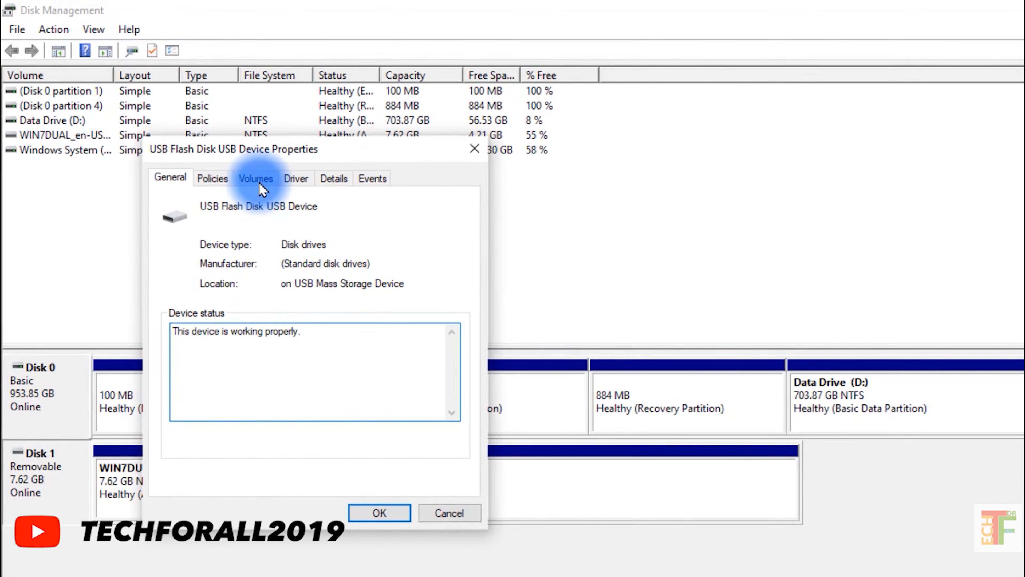
{"action": "left_click", "coordinate": [264, 125]}
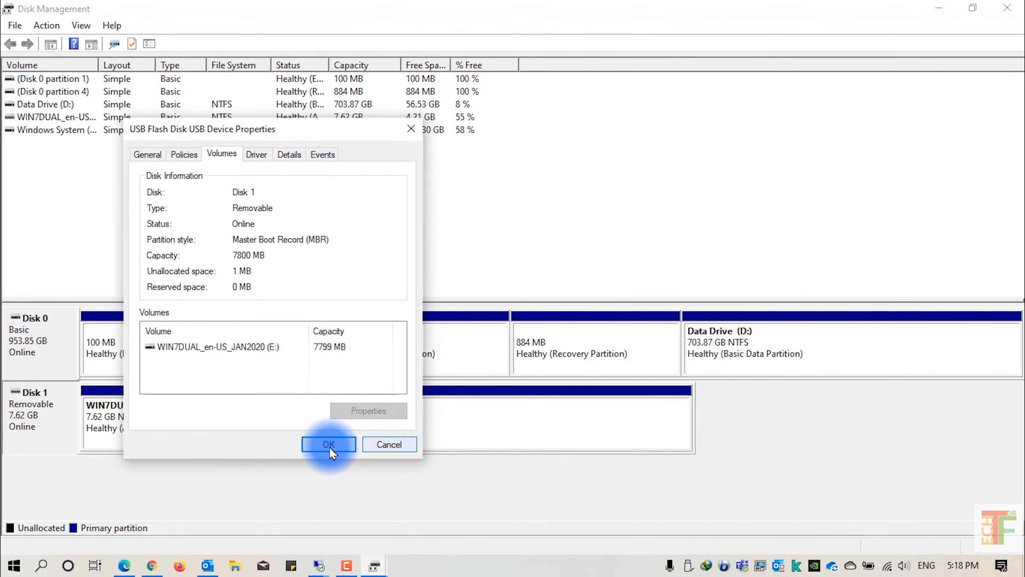
{"action": "left_click", "coordinate": [379, 512]}
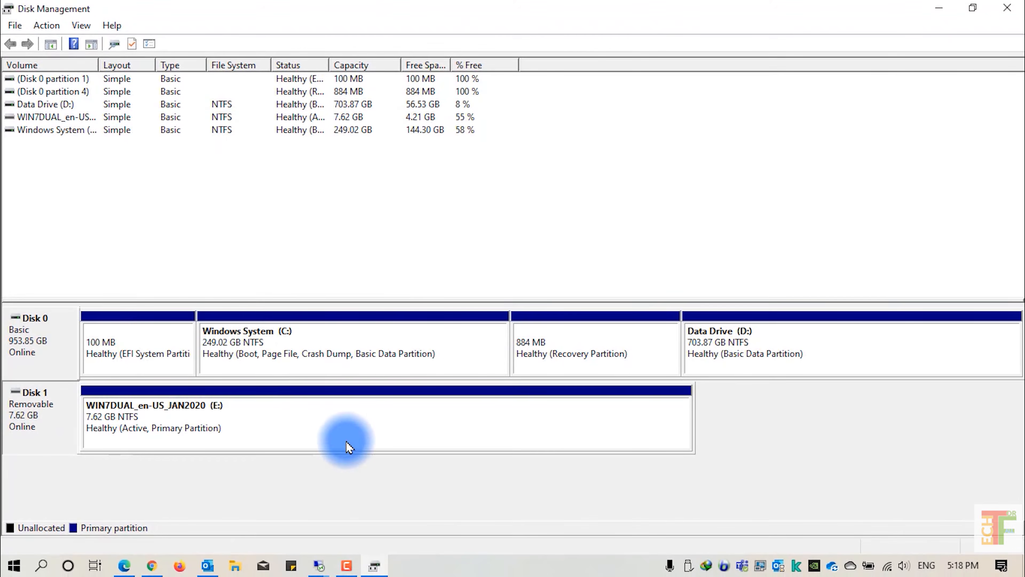
{"action": "left_click", "coordinate": [1007, 7]}
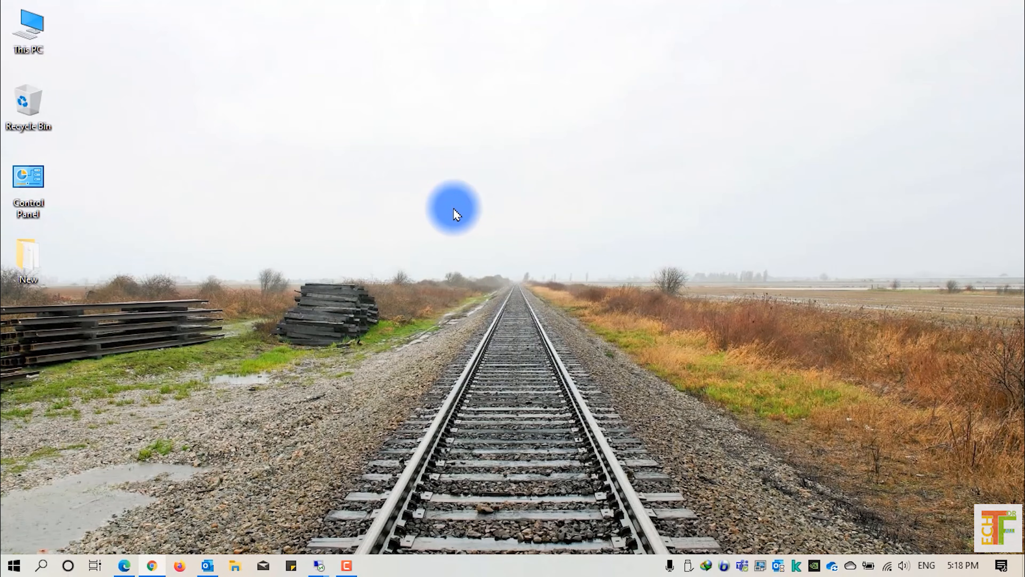
Search for cmd, run Command Prompt as administrator, and maximize its window
{"action": "key", "text": "super"}
{"action": "type", "text": "cmd"}
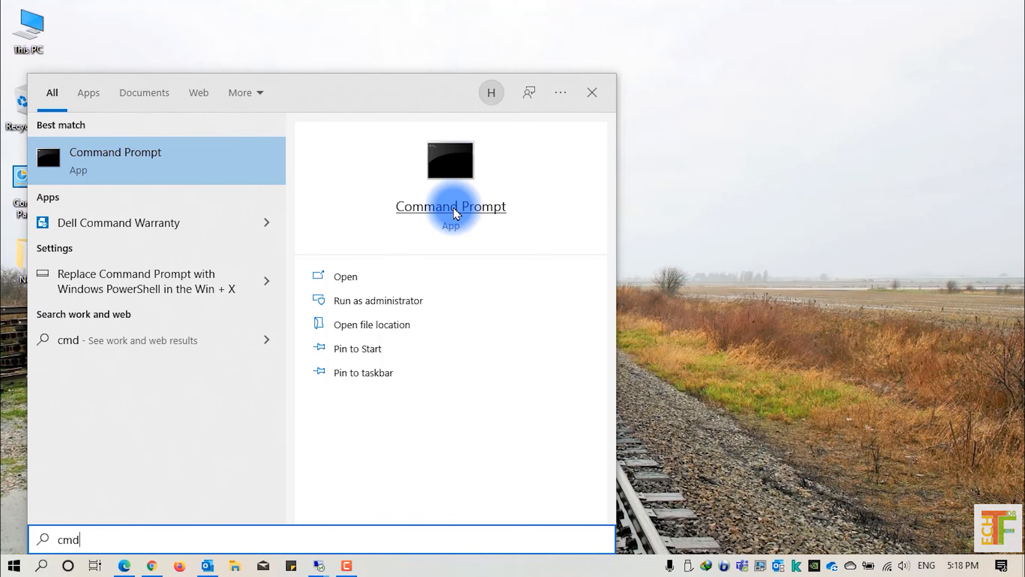
{"action": "left_click", "coordinate": [420, 311]}
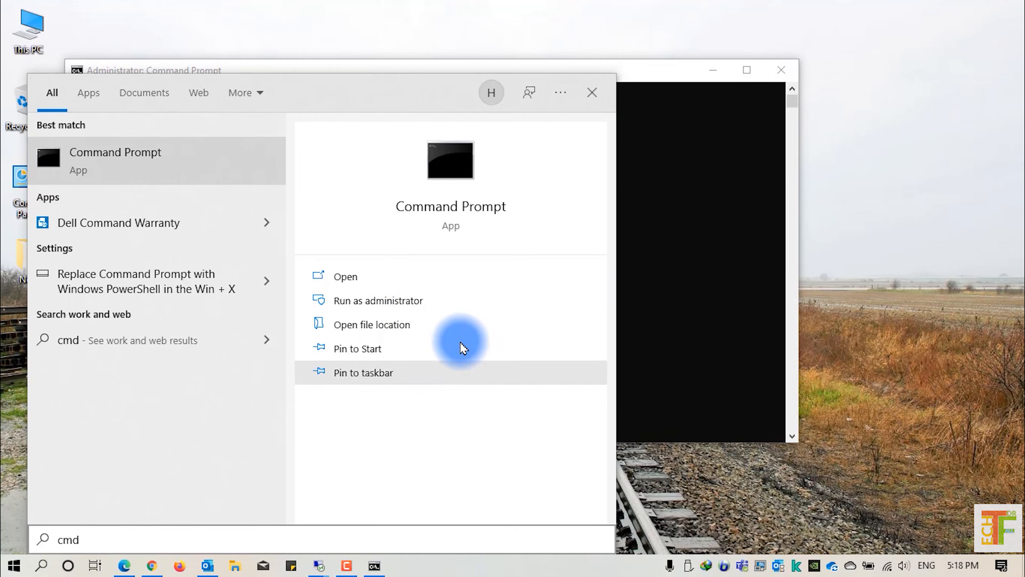
{"action": "left_click", "coordinate": [638, 77]}
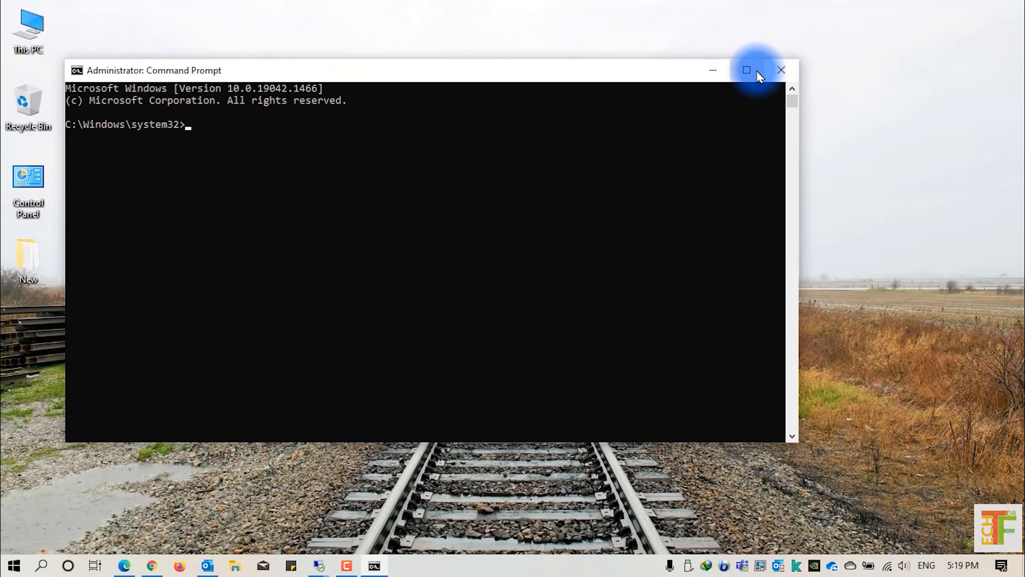
{"action": "left_click", "coordinate": [746, 70]}
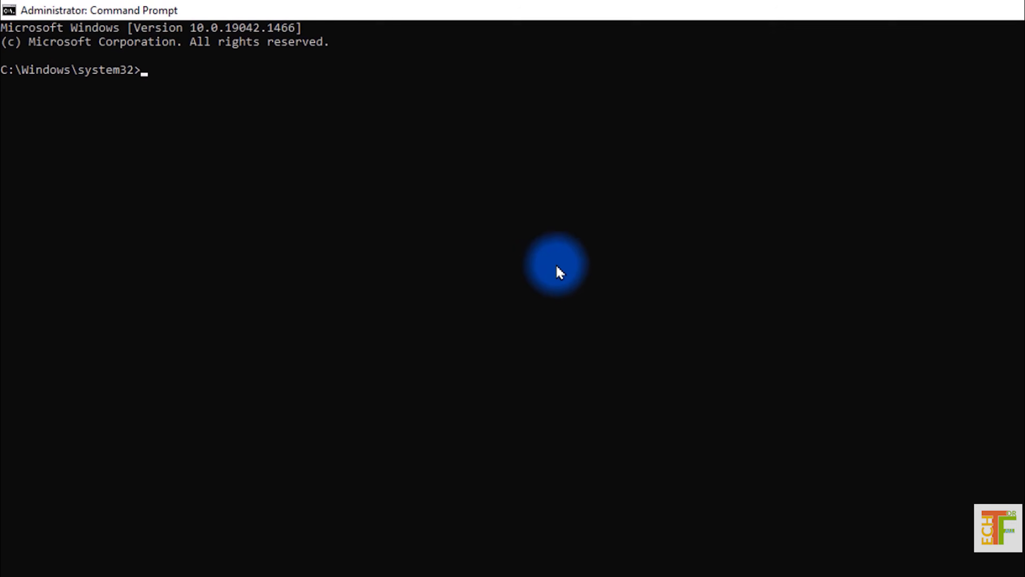
Start diskpart and list the computer's disks with list disk
{"action": "type", "text": "diskpart"}
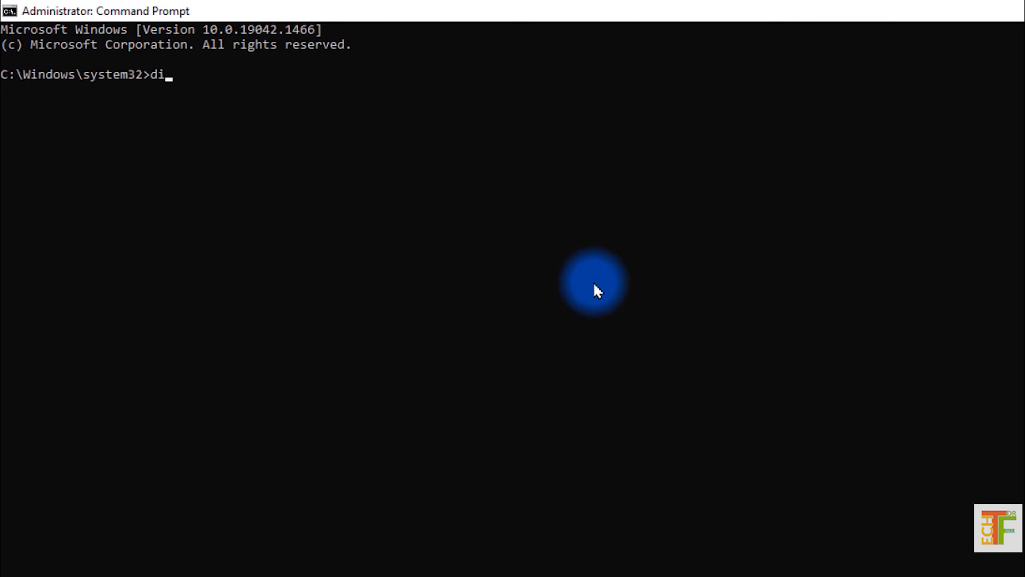
{"action": "key", "text": "Return"}
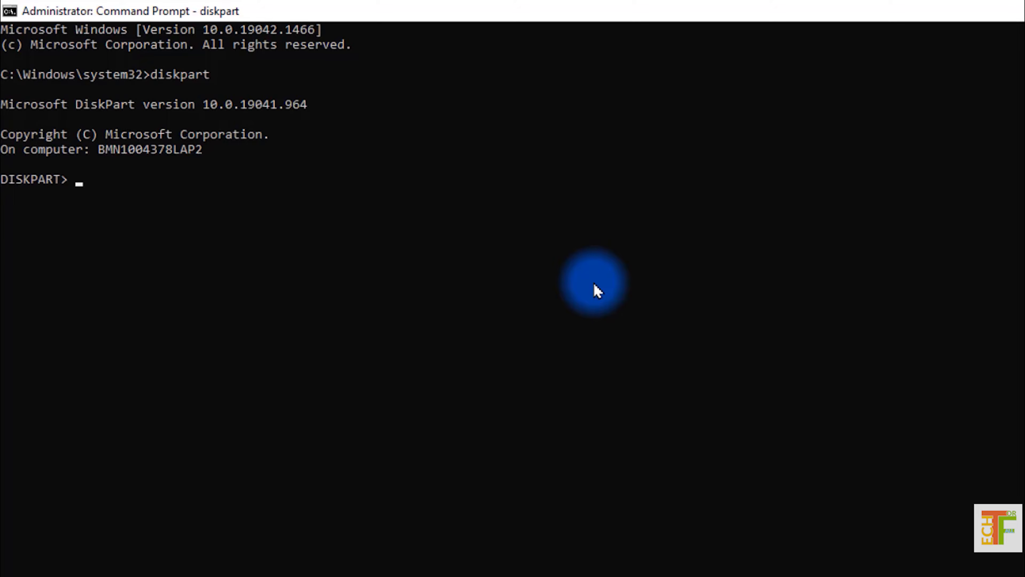
{"action": "type", "text": "list disk"}
{"action": "key", "text": "Return"}
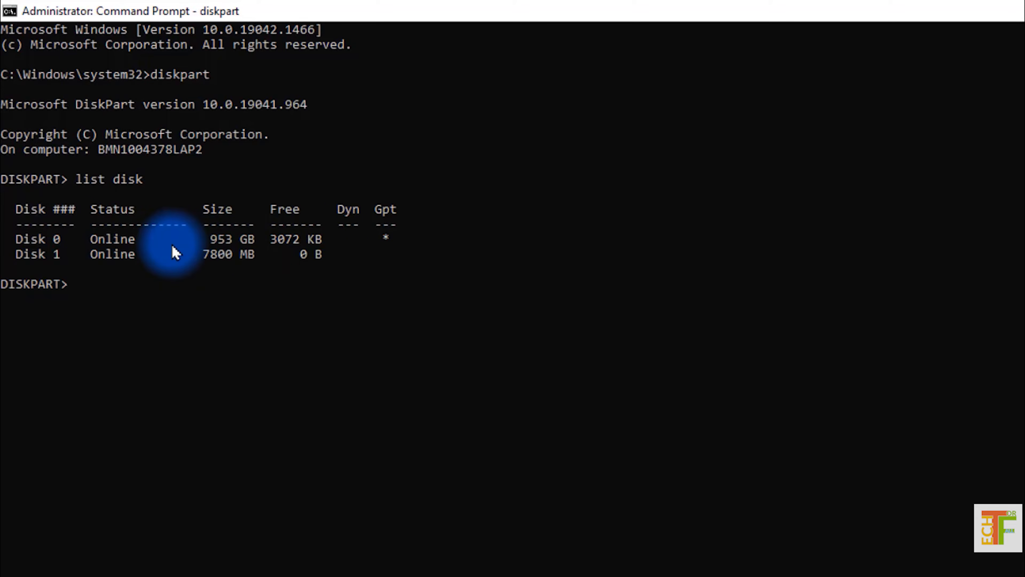
Select disk 1 in DiskPart and try to erase it with the clean command
{"action": "left_click", "coordinate": [57, 260]}
{"action": "left_click", "coordinate": [115, 300]}
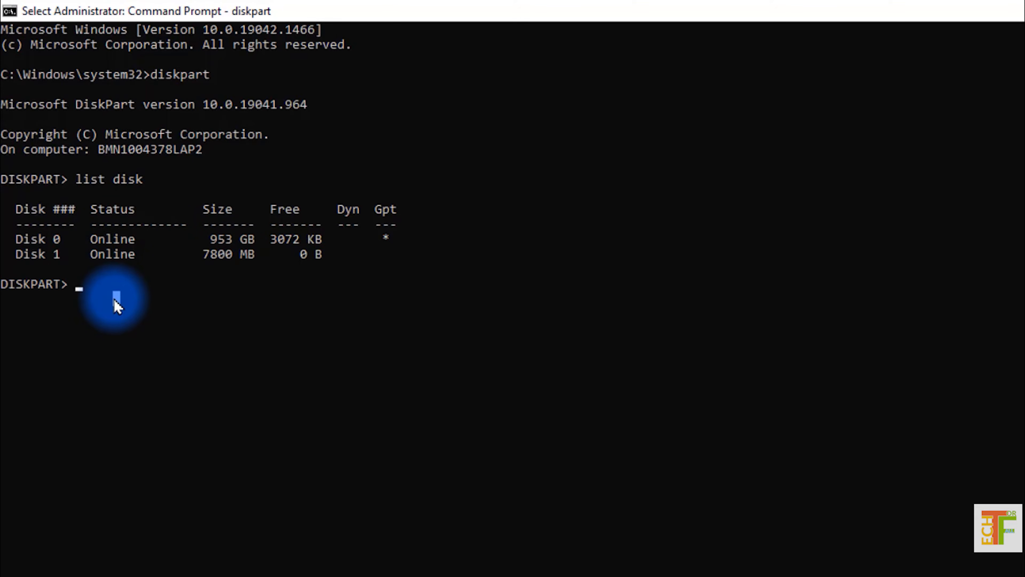
{"action": "type", "text": "s"}
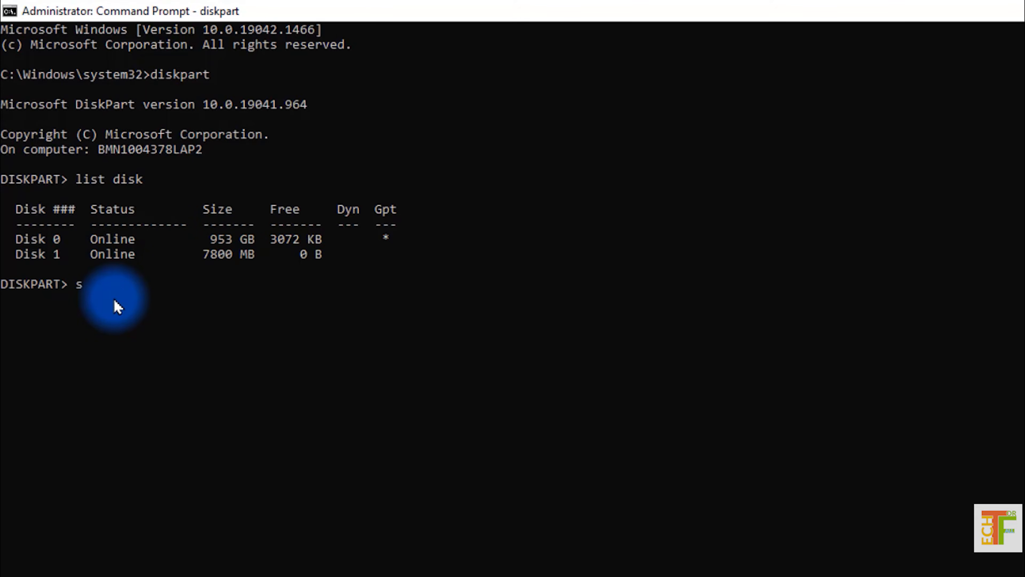
{"action": "type", "text": "elect disk 1"}
{"action": "key", "text": "Return"}
{"action": "type", "text": "clean"}
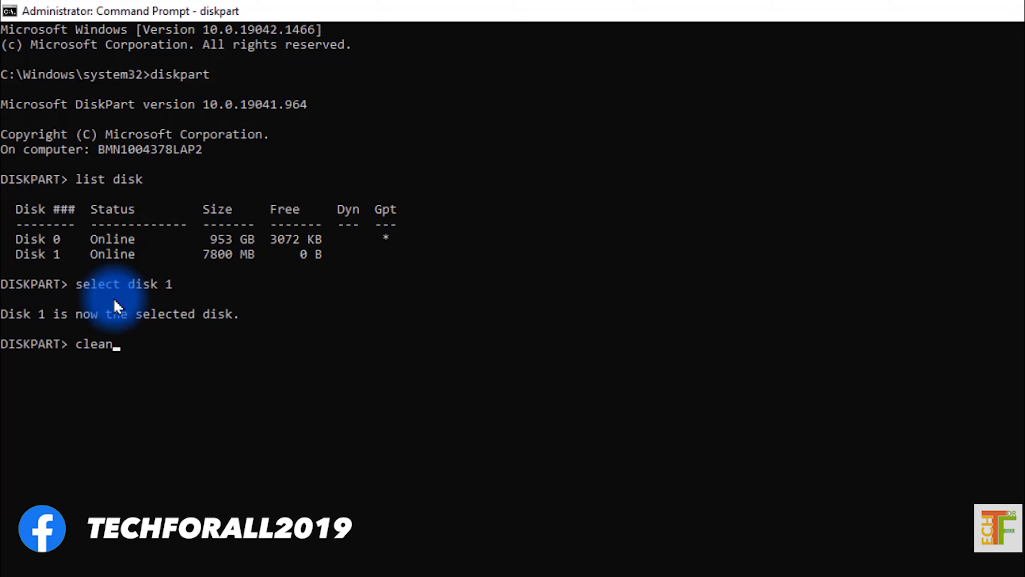
{"action": "key", "text": "Return"}
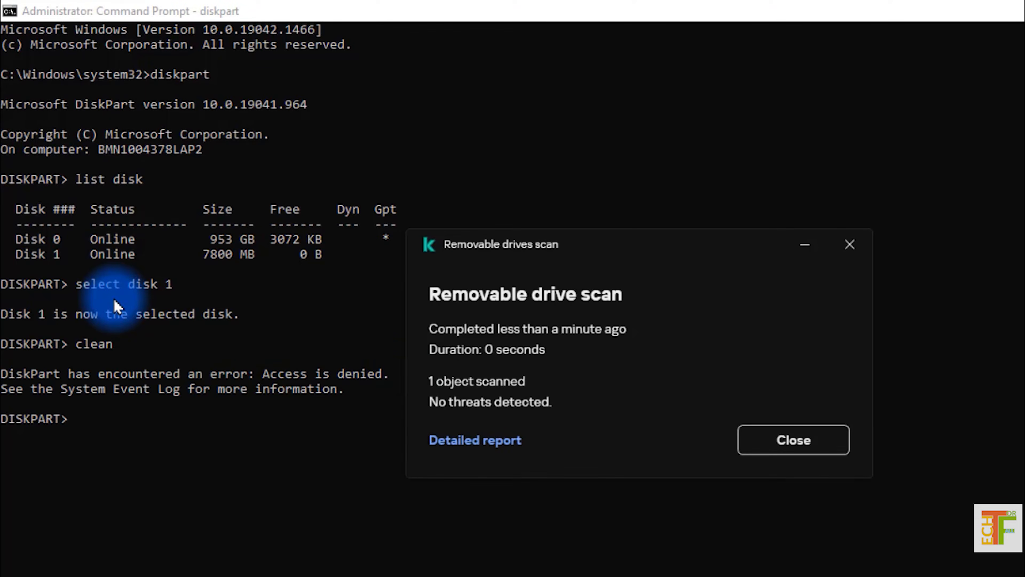
Dismiss the removable drive scan report and run clean again on the selected disk
{"action": "left_click", "coordinate": [766, 444]}
{"action": "left_click", "coordinate": [278, 431]}
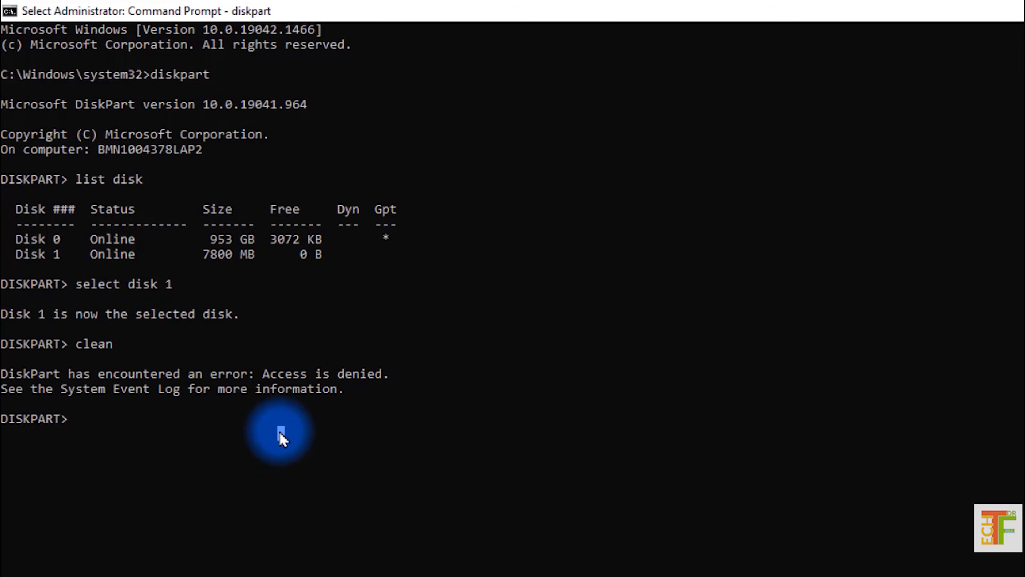
{"action": "key", "text": "Escape"}
{"action": "type", "text": "clean"}
{"action": "key", "text": "Return"}
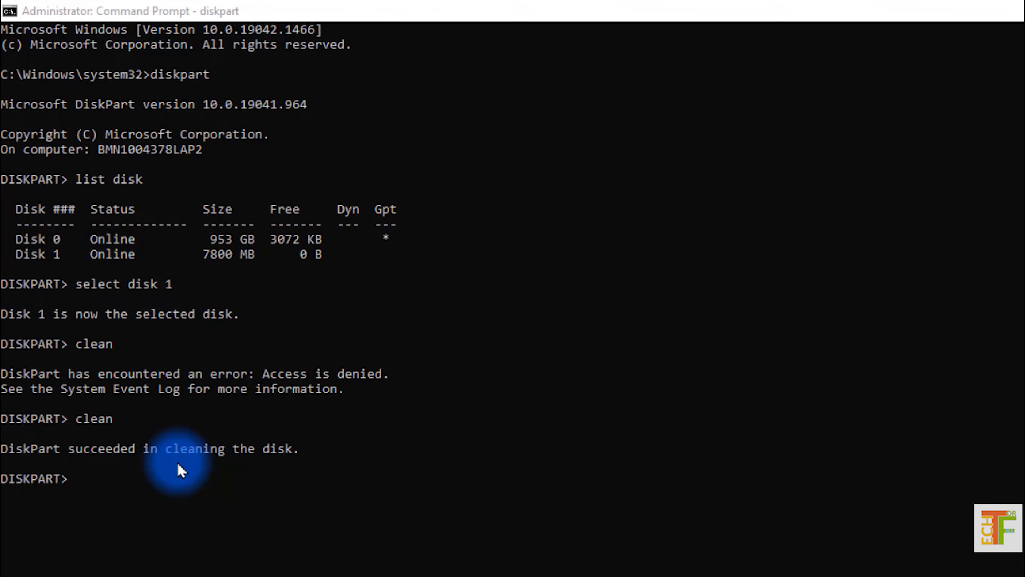
Convert the selected disk to the GPT partition style with convert gpt
{"action": "type", "text": "convert gp"}
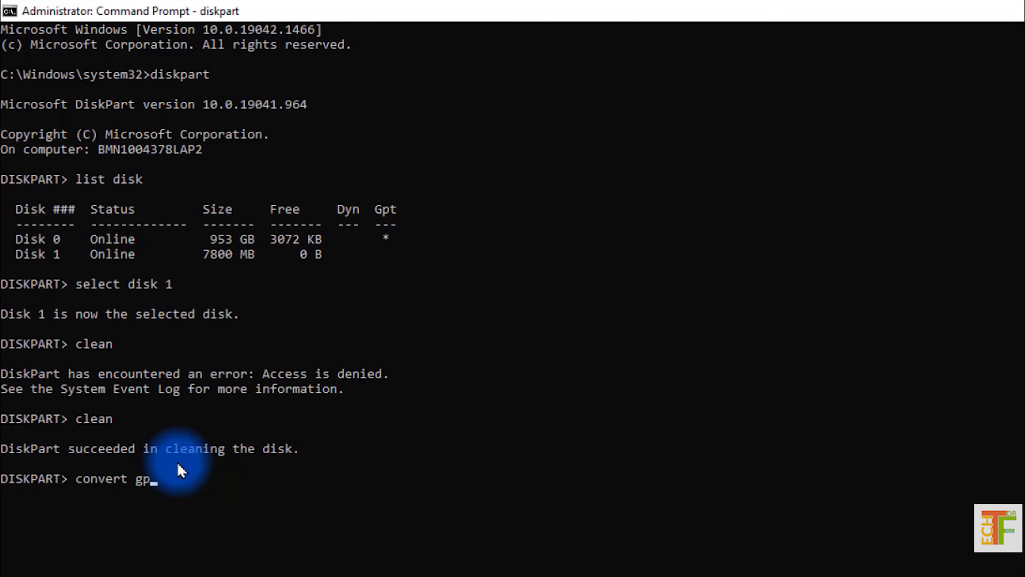
{"action": "type", "text": "t"}
{"action": "key", "text": "Return"}
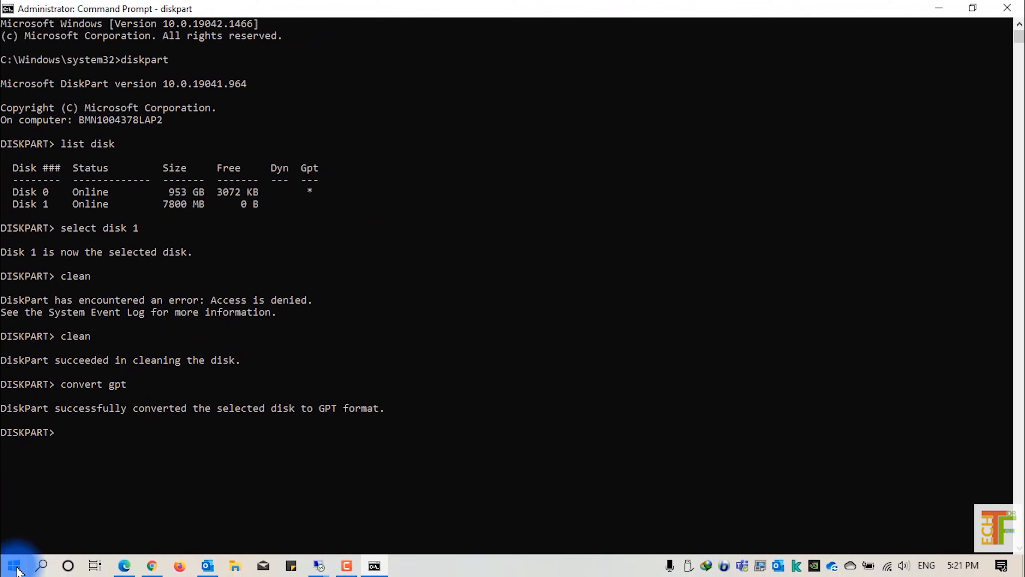
Switch to Disk Management again in a maximized window
{"action": "right_click", "coordinate": [15, 565]}
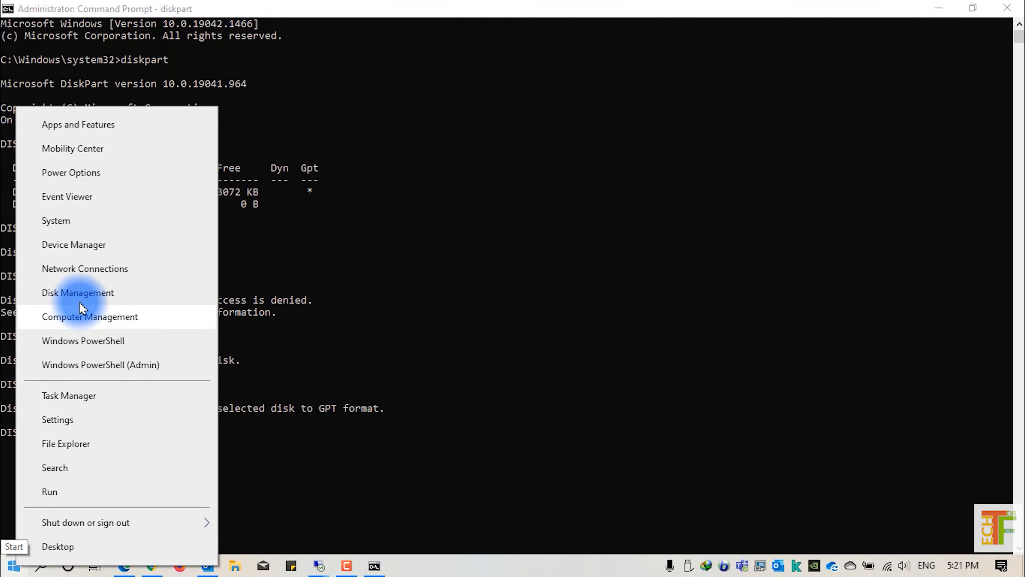
{"action": "left_click", "coordinate": [86, 292]}
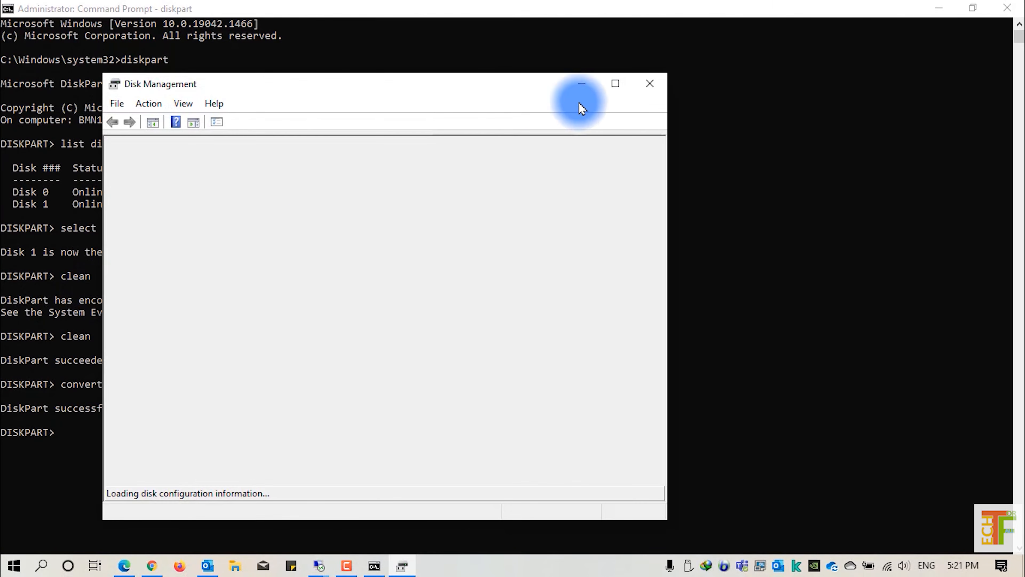
{"action": "left_click", "coordinate": [615, 83]}
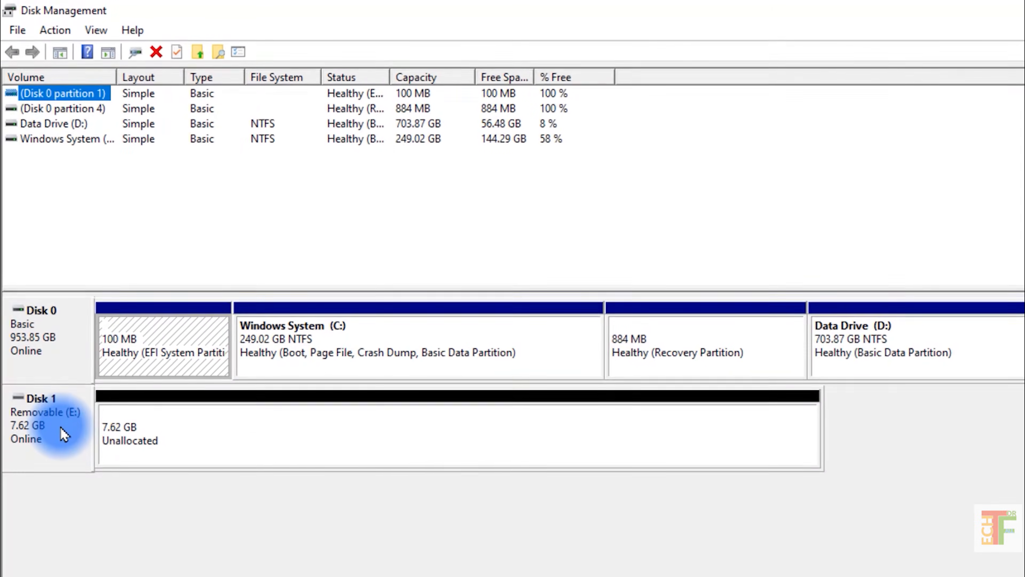
Verify Disk 1's partition style in its volume properties, and close Disk Management
{"action": "right_click", "coordinate": [53, 365]}
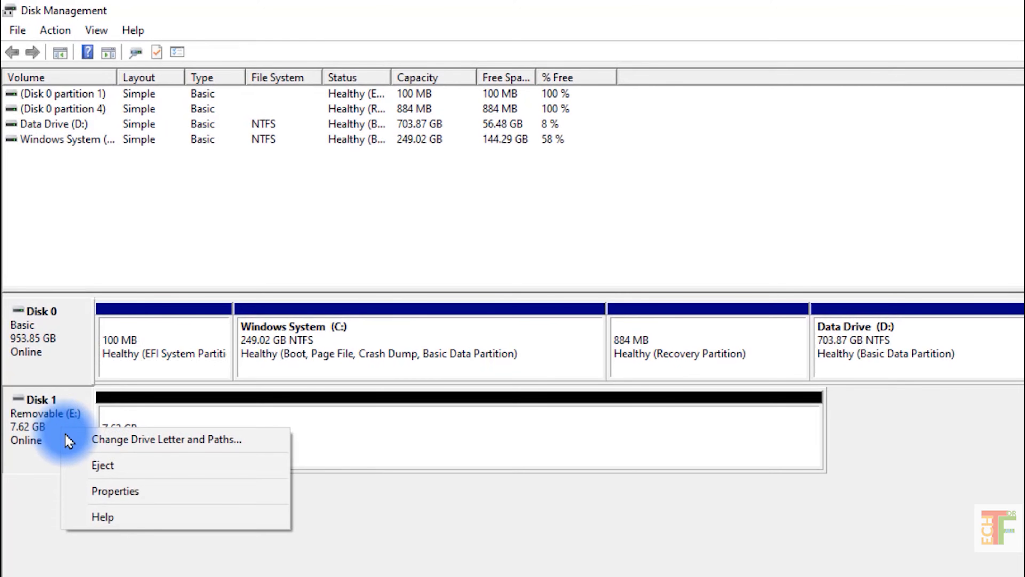
{"action": "left_click", "coordinate": [107, 492]}
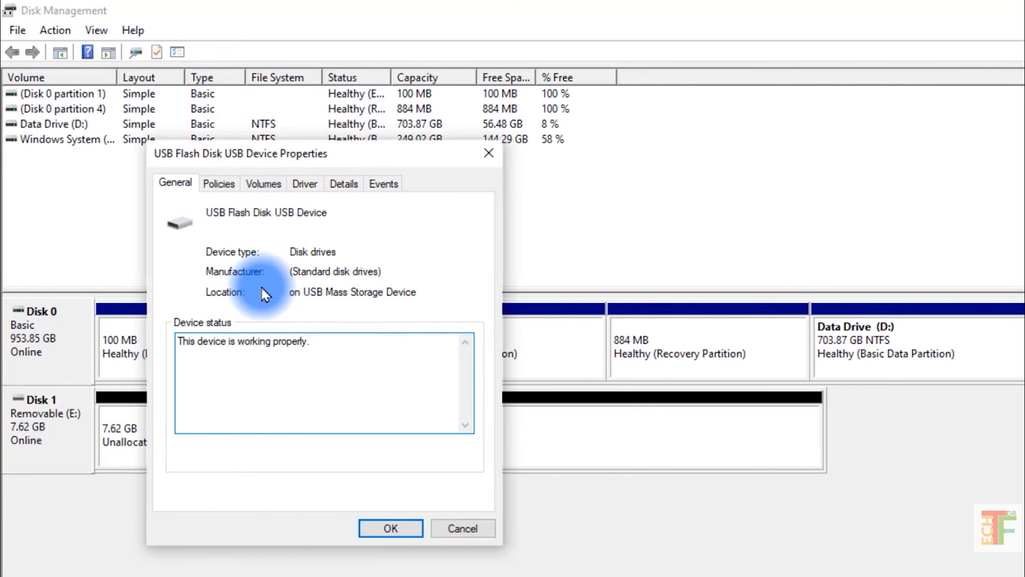
{"action": "left_click", "coordinate": [263, 183]}
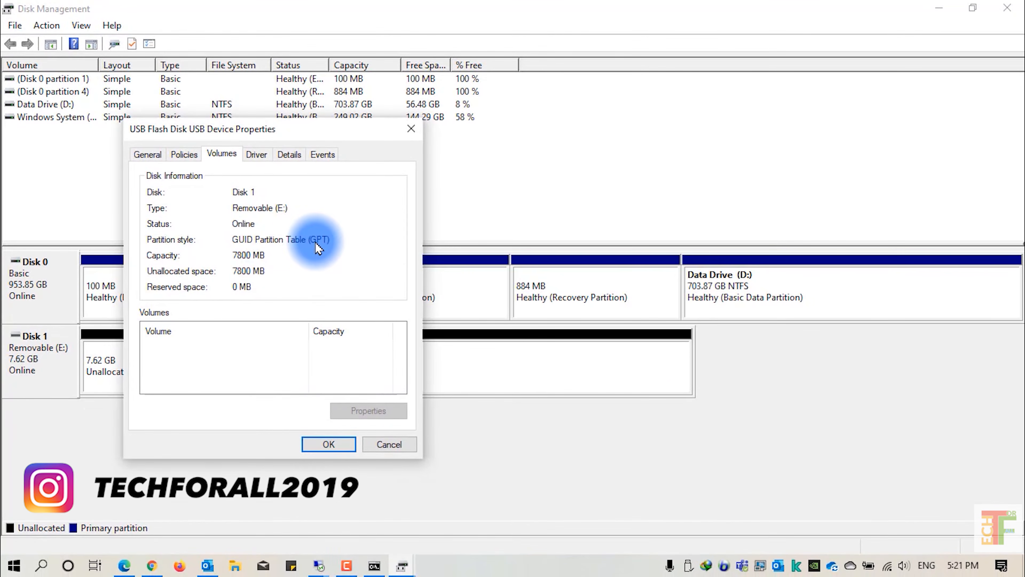
{"action": "left_click", "coordinate": [339, 442]}
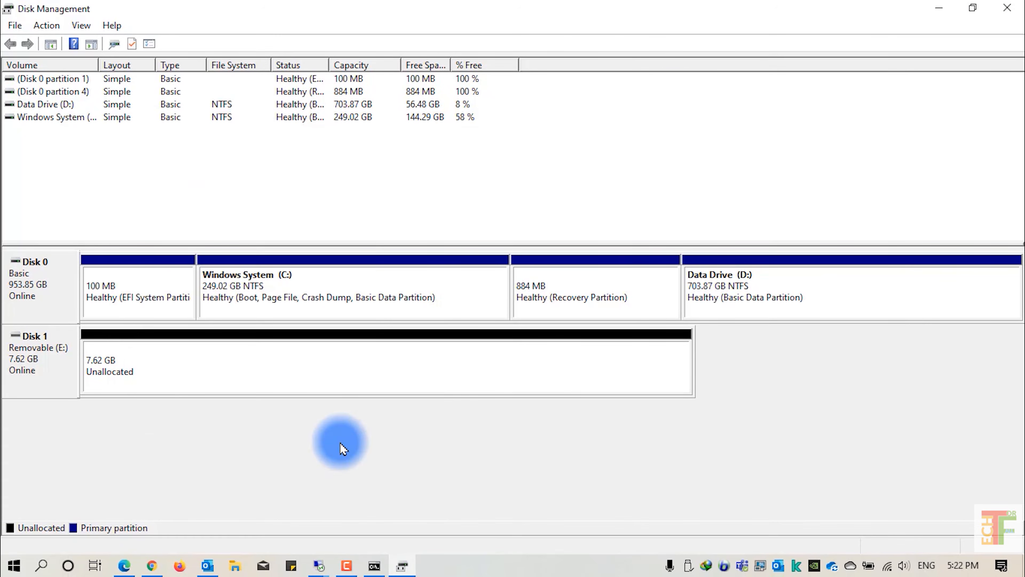
{"action": "left_click", "coordinate": [1007, 8]}
Exit DiskPart and clear the Command Prompt screen with cls
{"action": "left_click", "coordinate": [394, 194]}
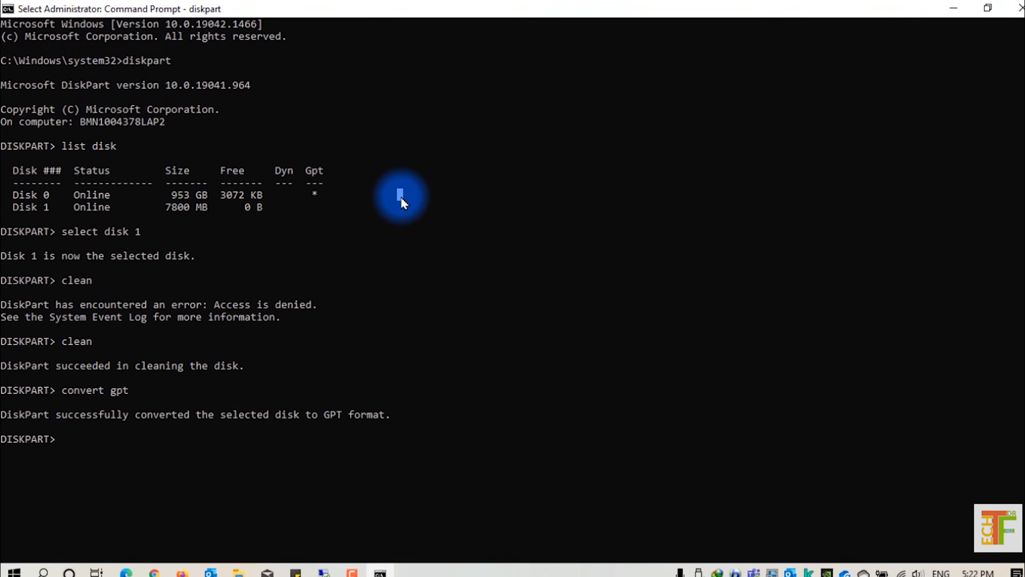
{"action": "key", "text": "Escape"}
{"action": "type", "text": "exit"}
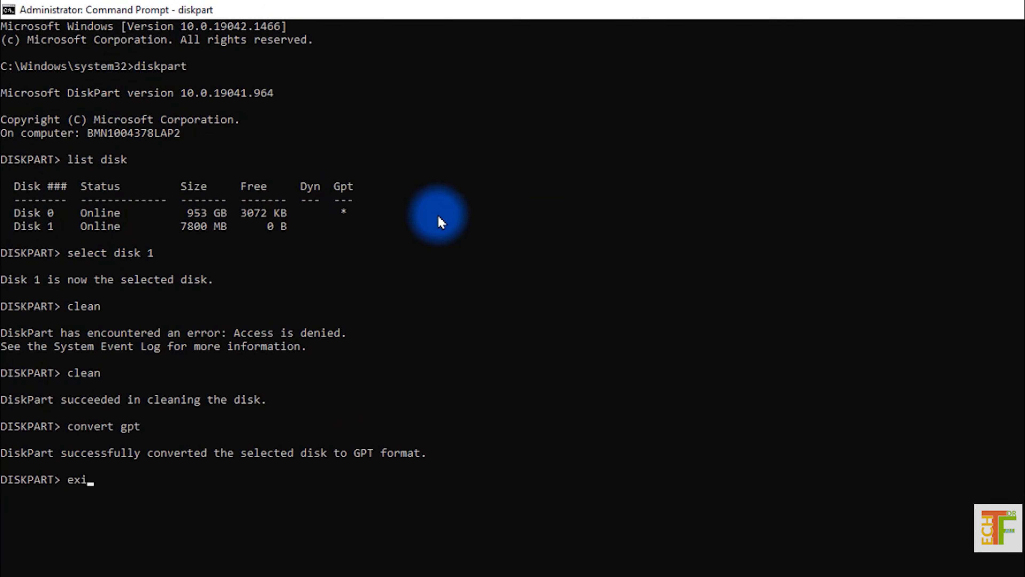
{"action": "key", "text": "Return"}
{"action": "type", "text": "cls"}
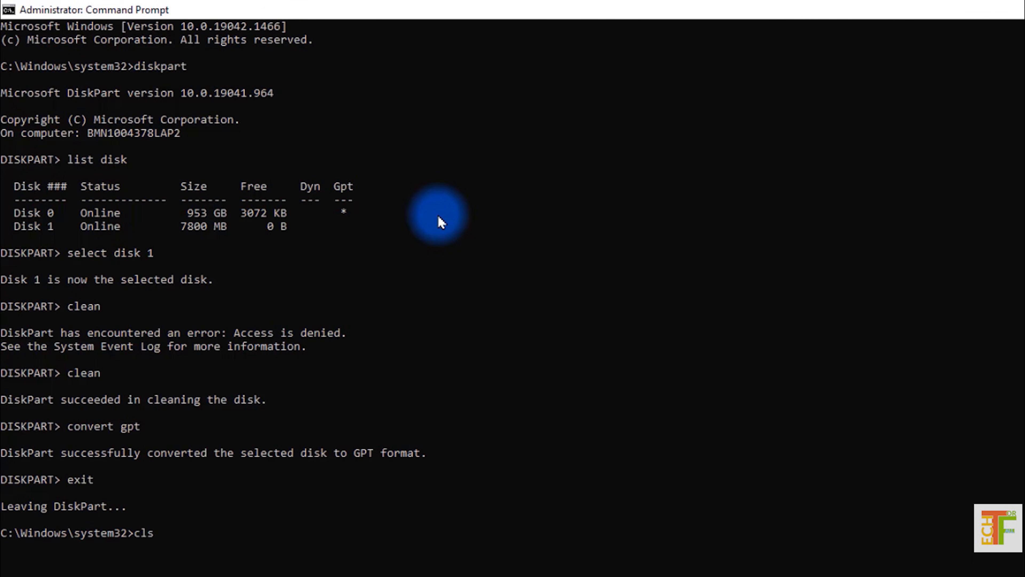
{"action": "key", "text": "Return"}
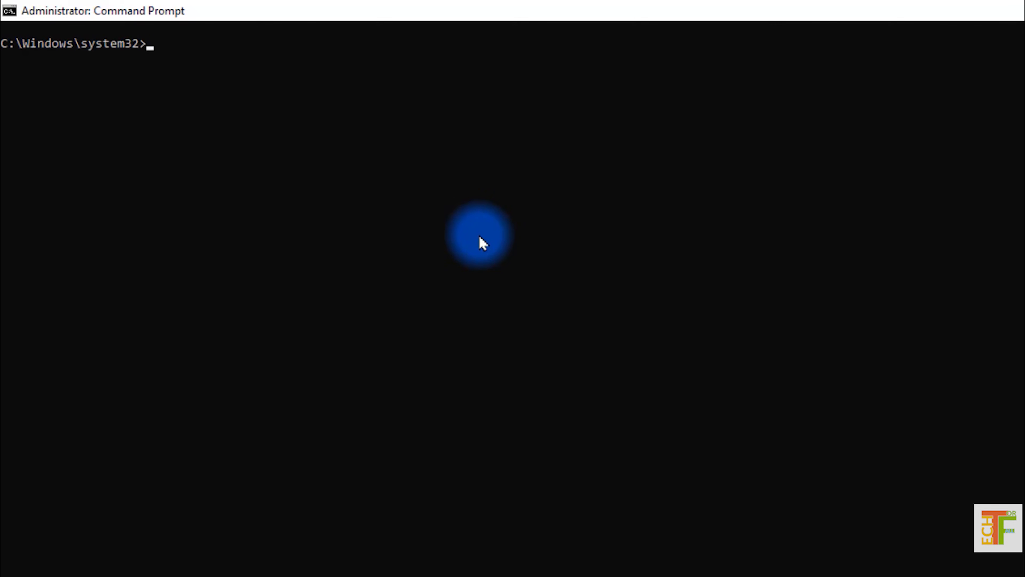
Start DiskPart and list the computer's disks with list disk
{"action": "type", "text": "diskpart"}
{"action": "key", "text": "Return"}
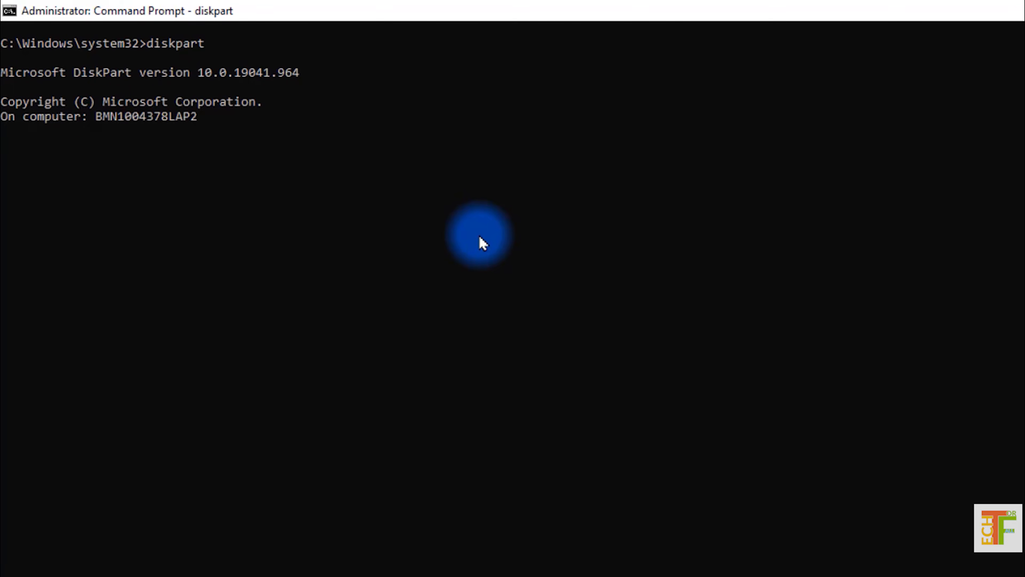
{"action": "type", "text": "list disk"}
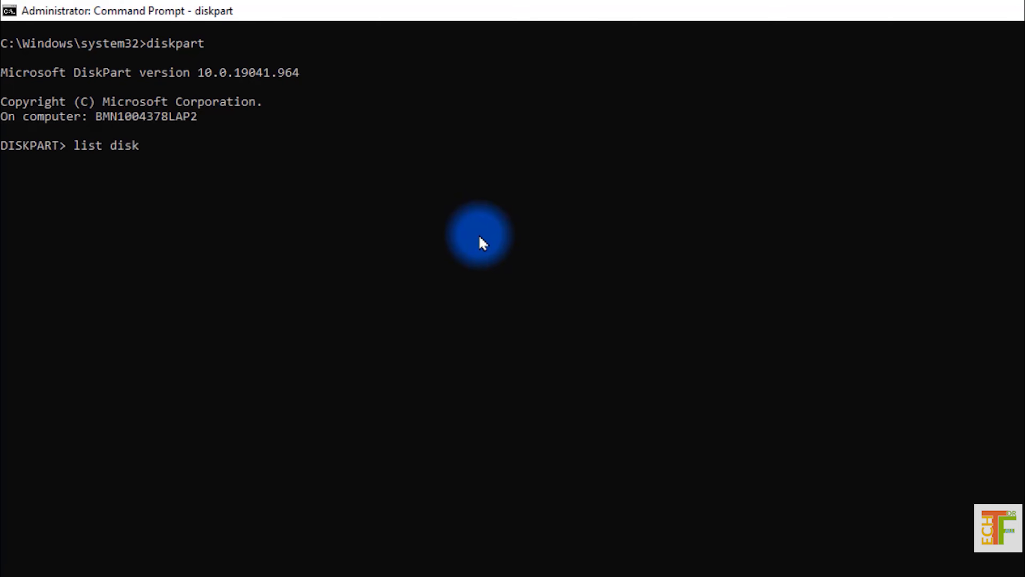
{"action": "key", "text": "Return"}
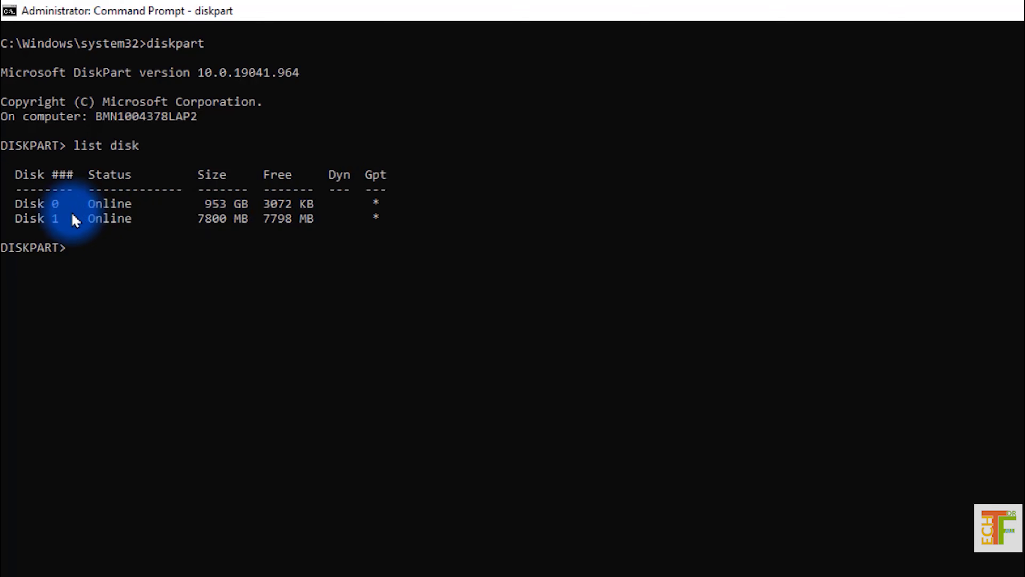
Check Disk 1's GPT marker in the disk list and select that disk with select disk 1
{"action": "left_click_drag", "start_coordinate": [38, 219], "coordinate": [59, 220]}
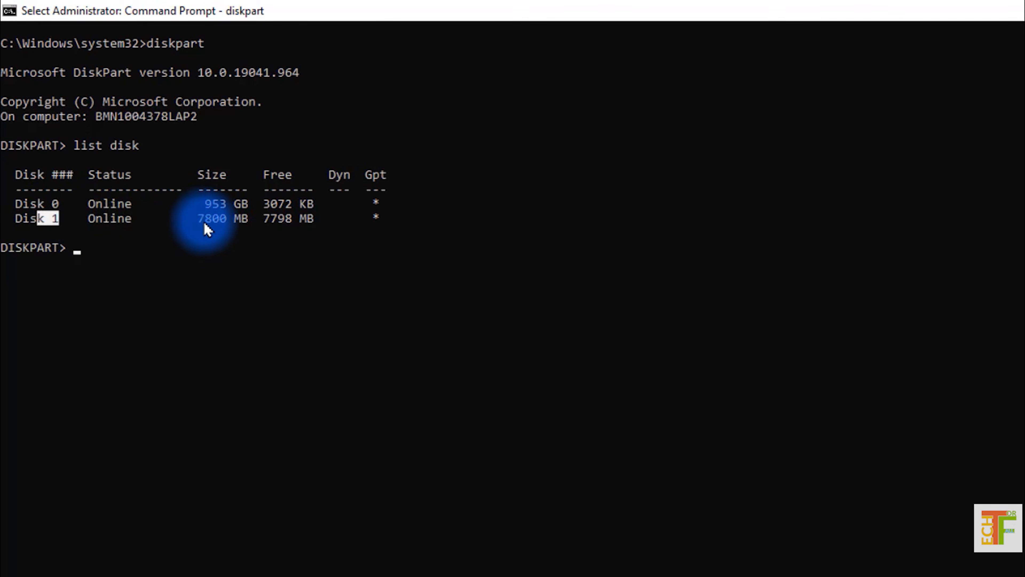
{"action": "left_click", "coordinate": [382, 219]}
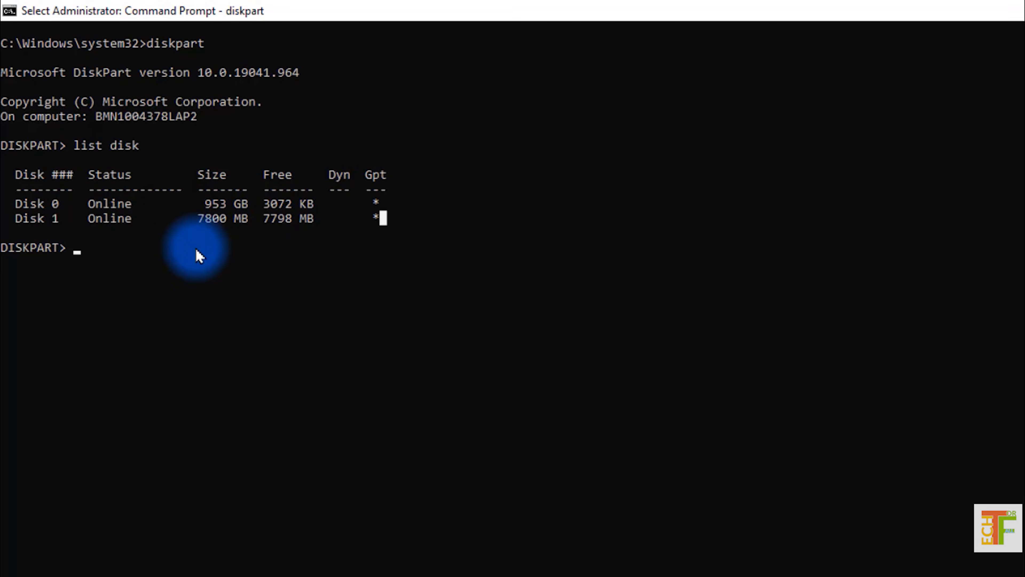
{"action": "left_click", "coordinate": [195, 248]}
{"action": "key", "text": "Escape"}
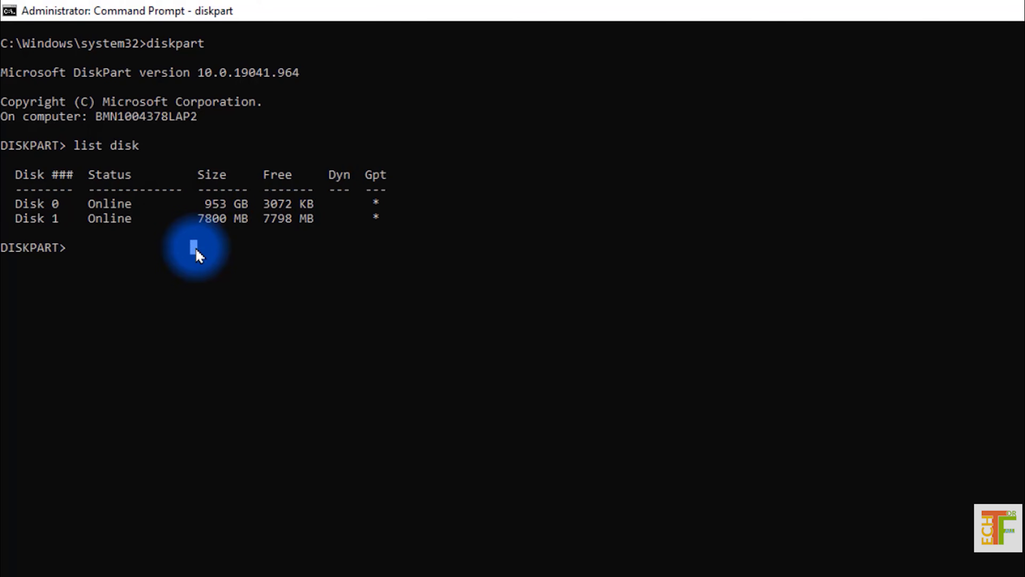
{"action": "type", "text": "select disk 1"}
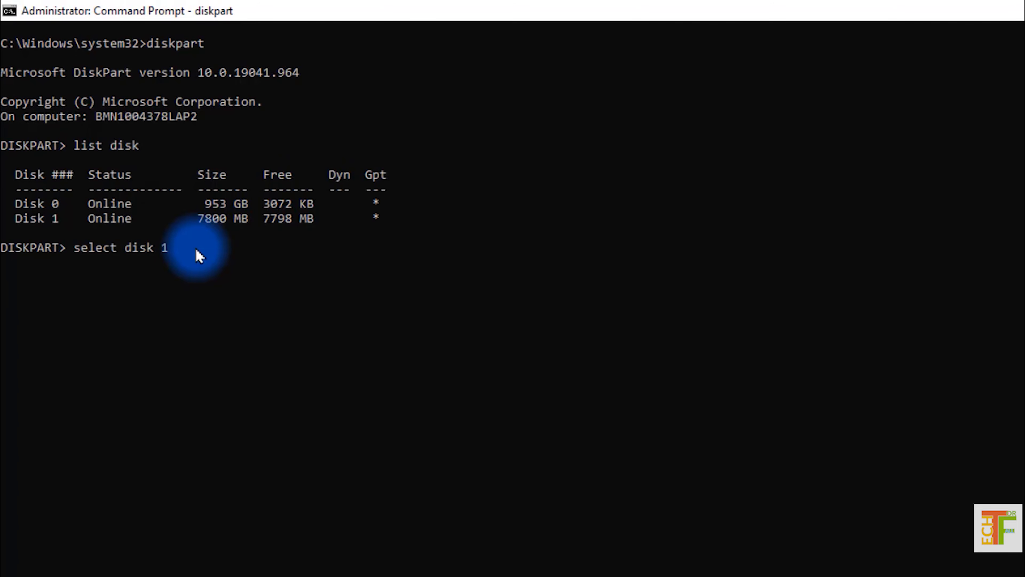
{"action": "key", "text": "Return"}
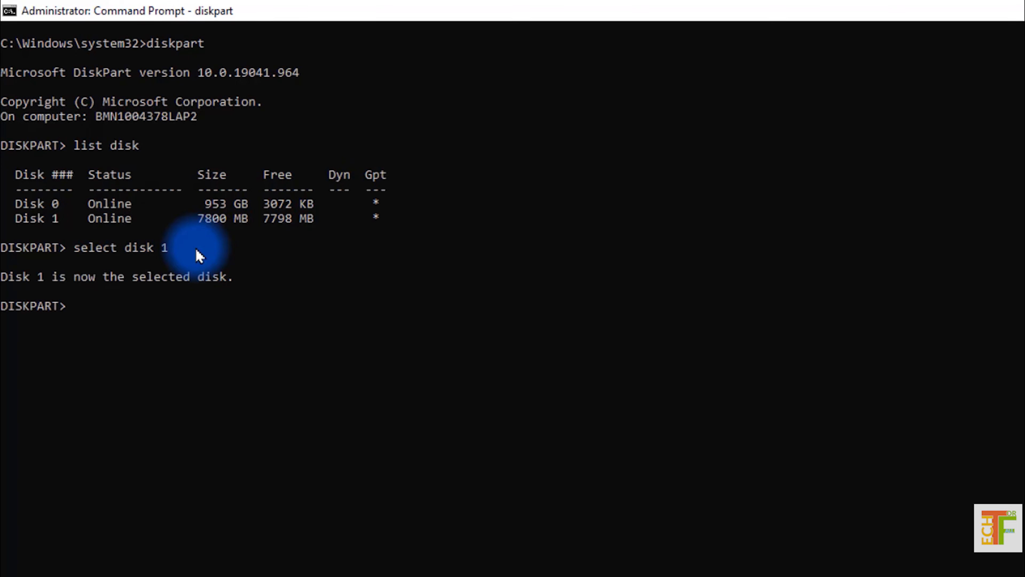
Wipe the selected disk with clean and convert it to the MBR partition style with convert mbr
{"action": "type", "text": "clean"}
{"action": "key", "text": "Return"}
{"action": "key", "text": "Return"}
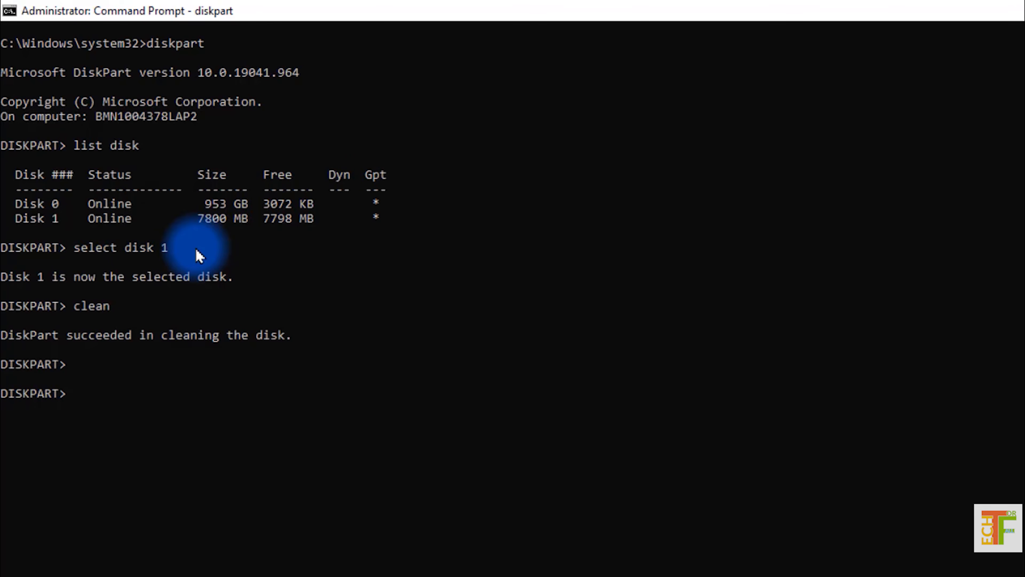
{"action": "type", "text": "convert mbr"}
{"action": "key", "text": "Return"}
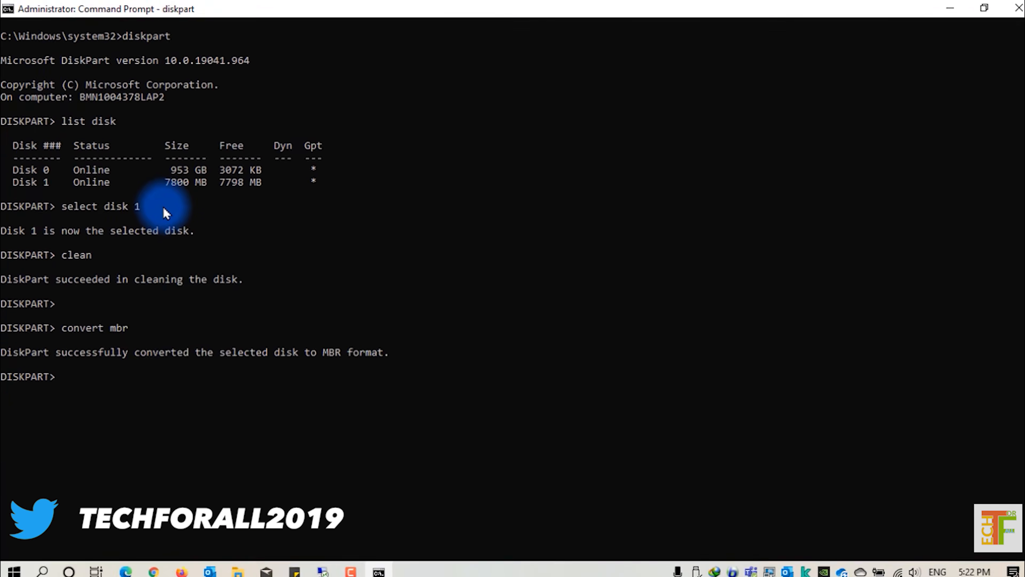
Open Disk Management and check Disk 1's partition style in the volume information of its device properties
{"action": "right_click", "coordinate": [15, 570]}
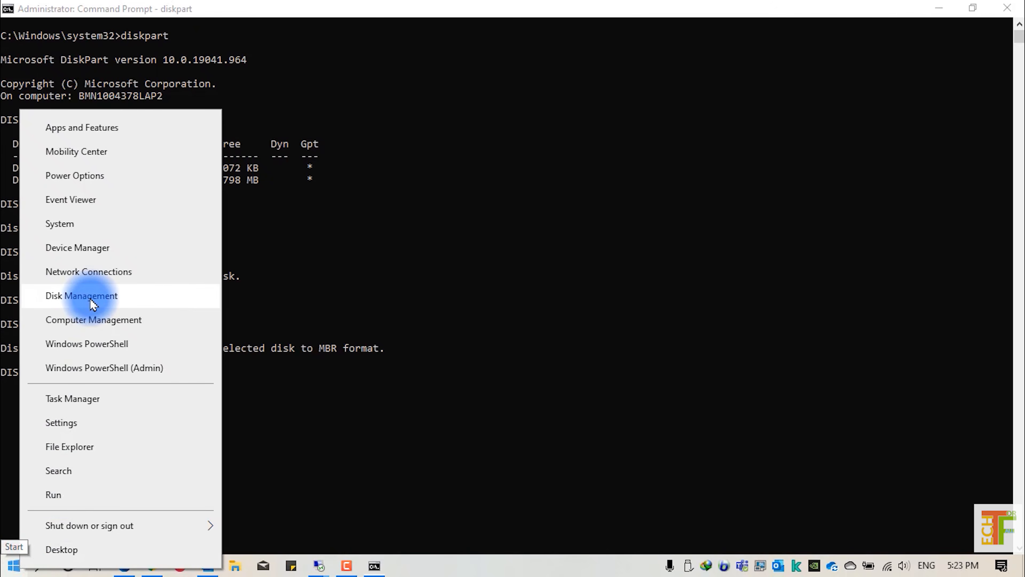
{"action": "left_click", "coordinate": [90, 298]}
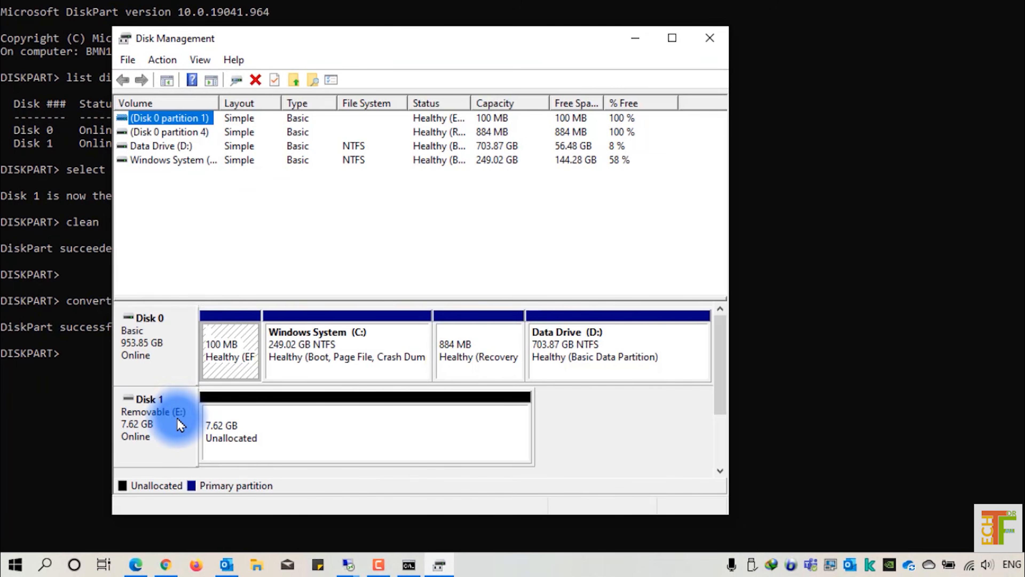
{"action": "right_click", "coordinate": [173, 424]}
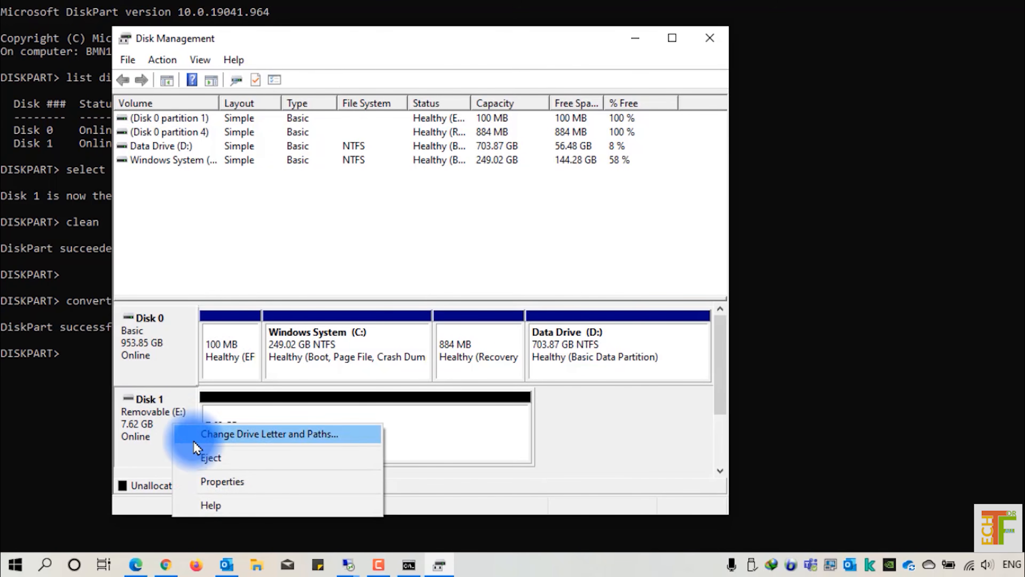
{"action": "left_click", "coordinate": [238, 484]}
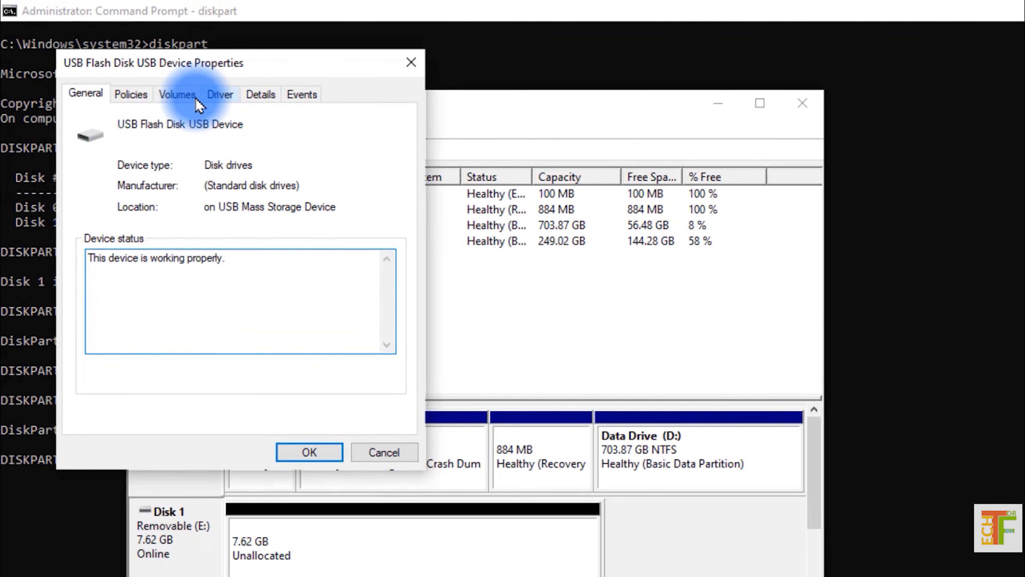
{"action": "left_click", "coordinate": [178, 94]}
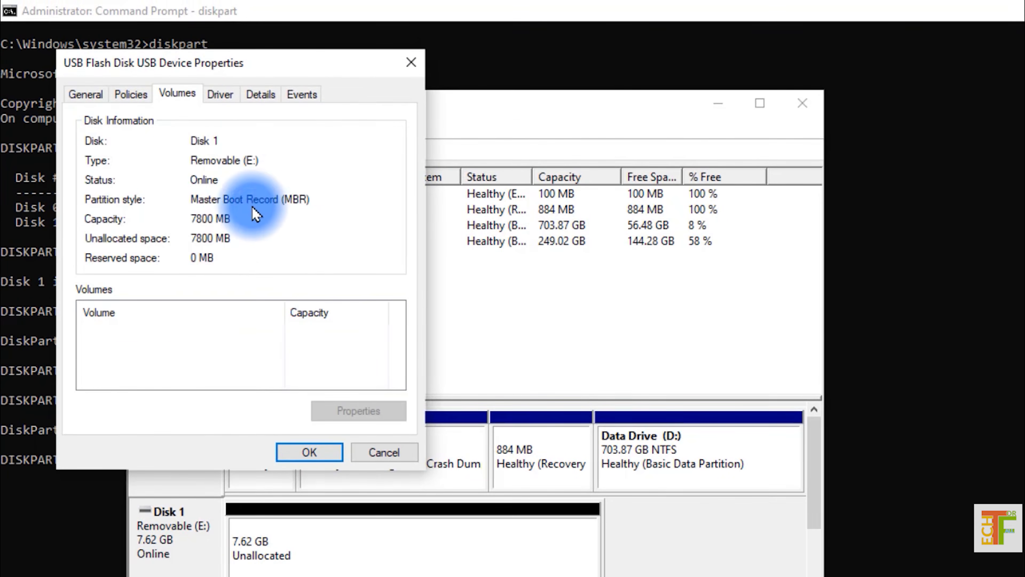